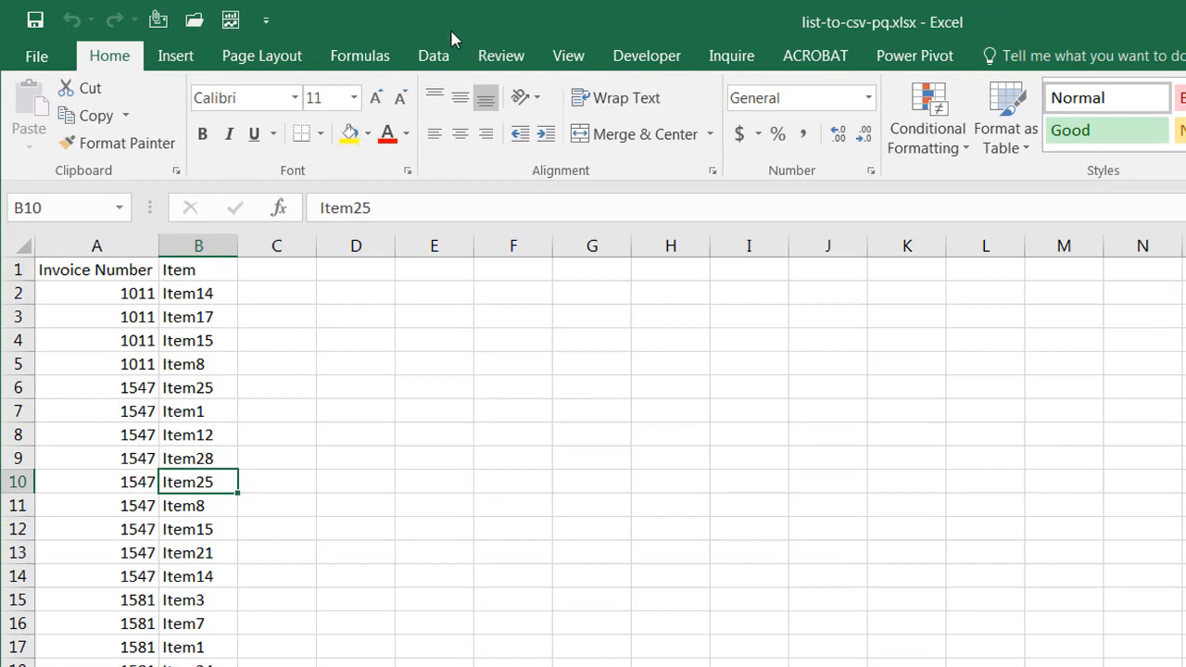
- Load the invoice and item range A1:B57, with headers, as a table into the Power Query Editor
click(434, 56)
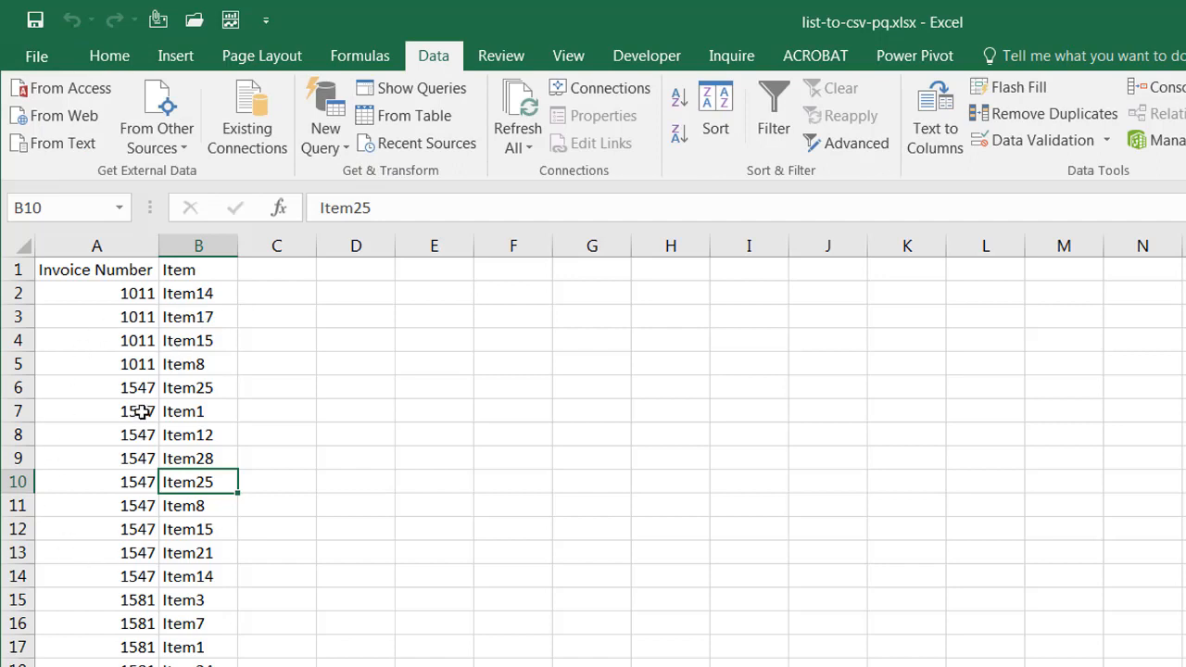
click(403, 116)
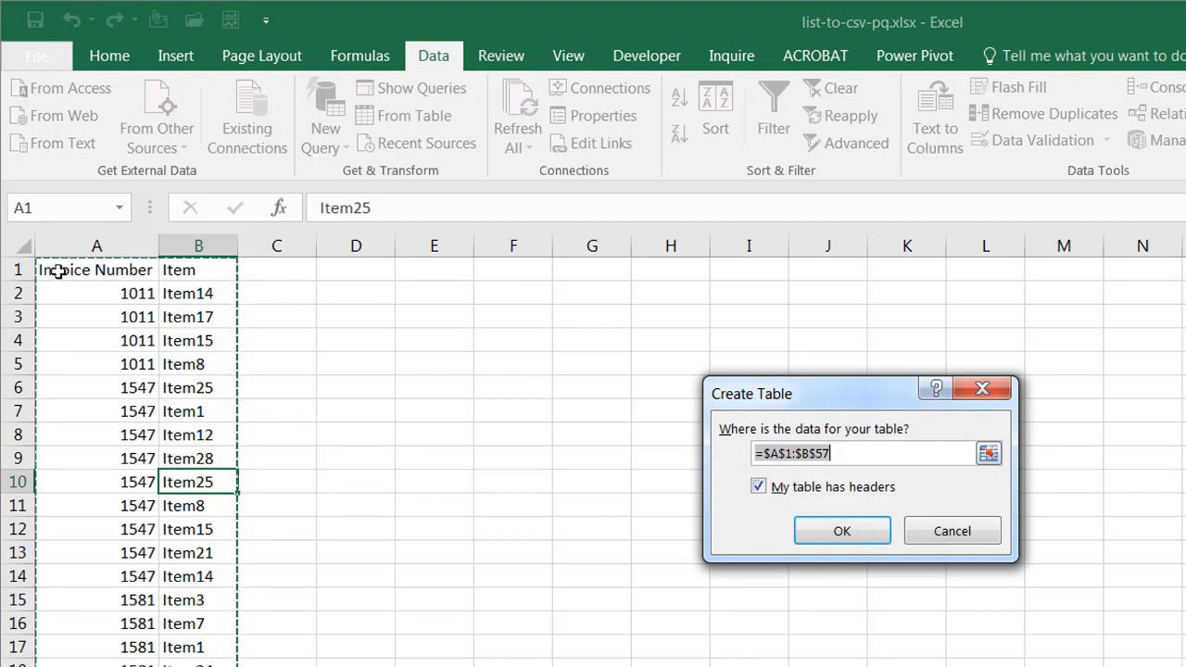
click(840, 531)
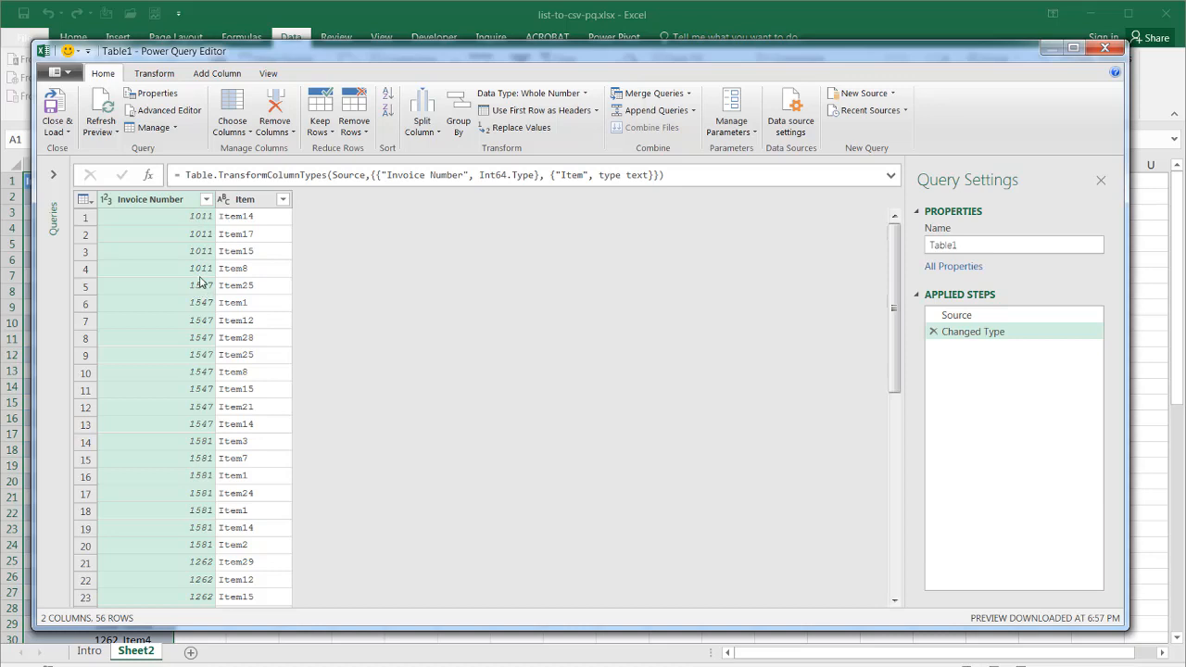
- Group the rows by Invoice Number into a new column named List using the All Rows operation
click(461, 120)
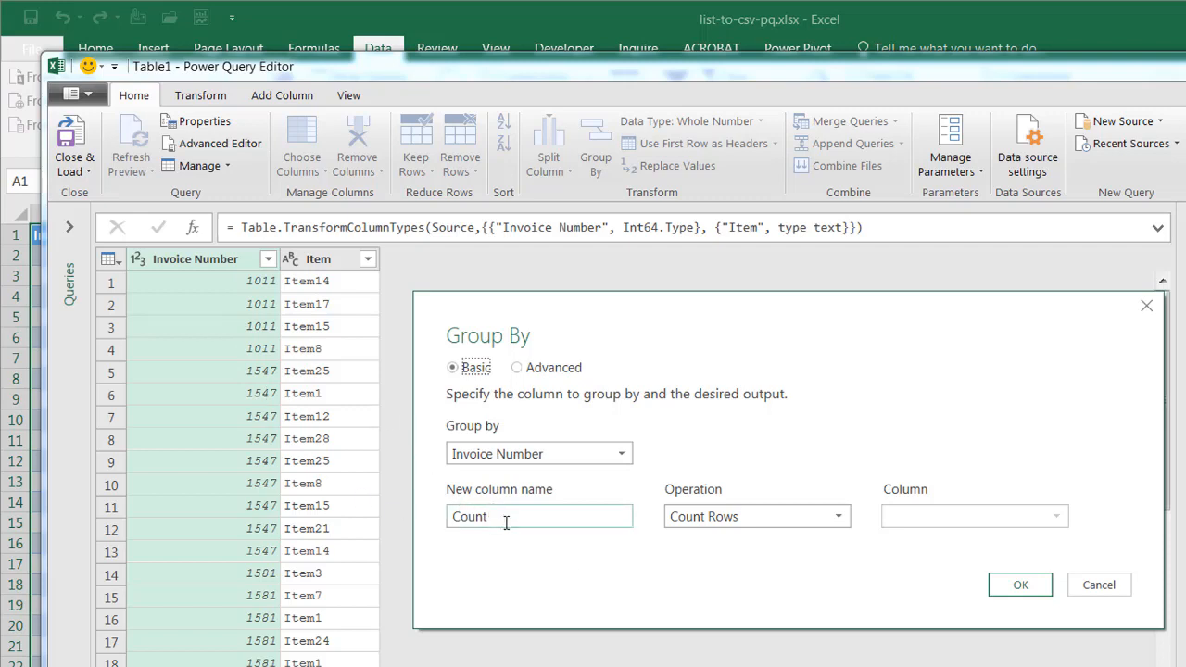
drag(505, 519, 378, 522)
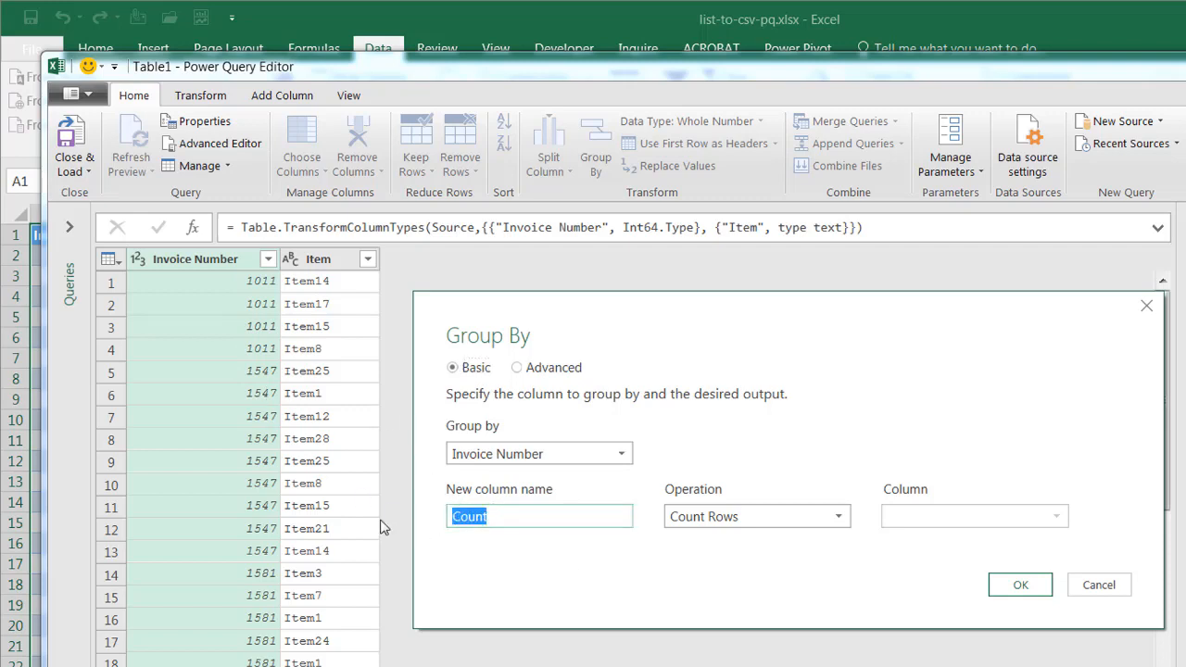
text(List)
click(746, 519)
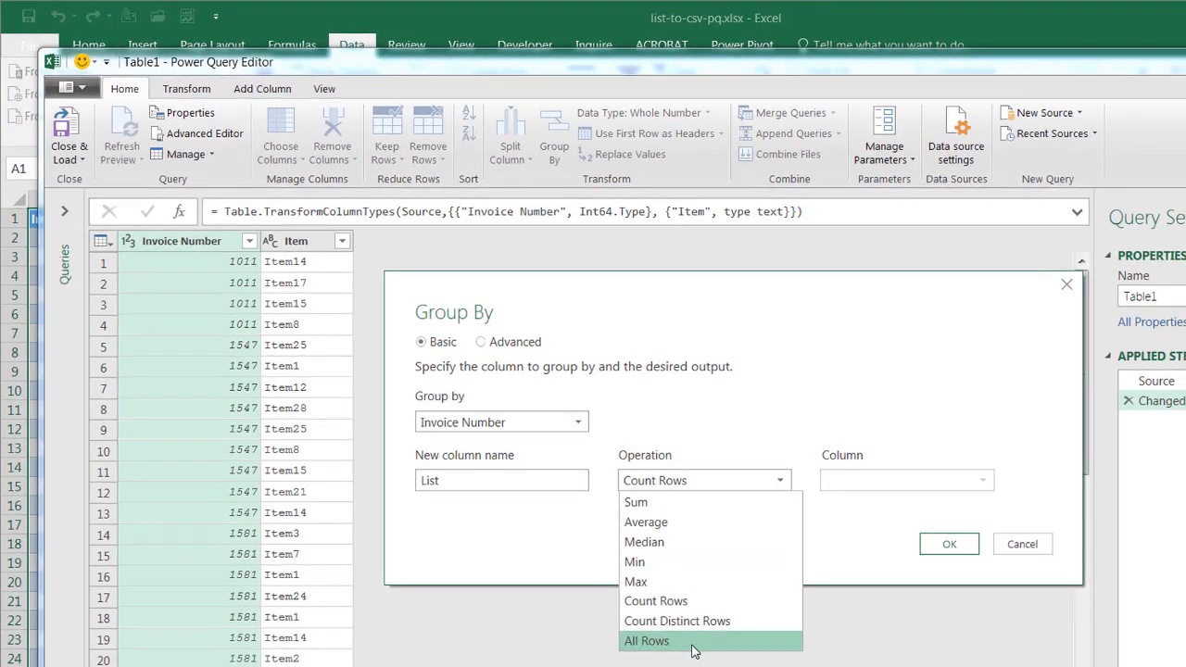
click(694, 650)
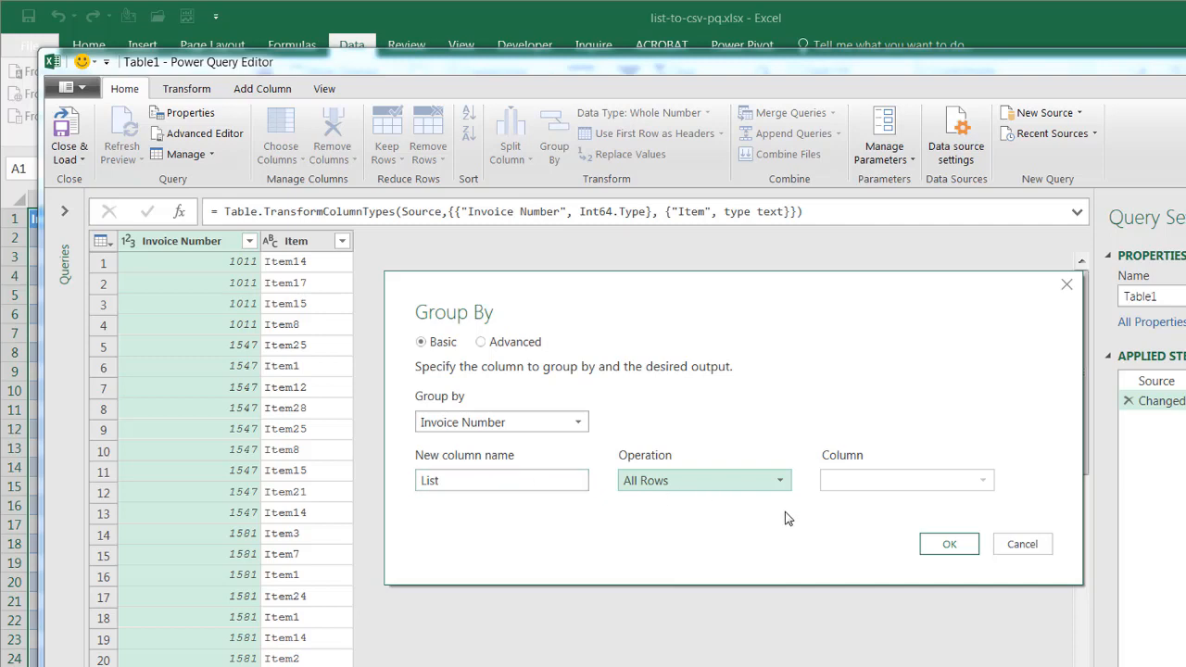
click(937, 543)
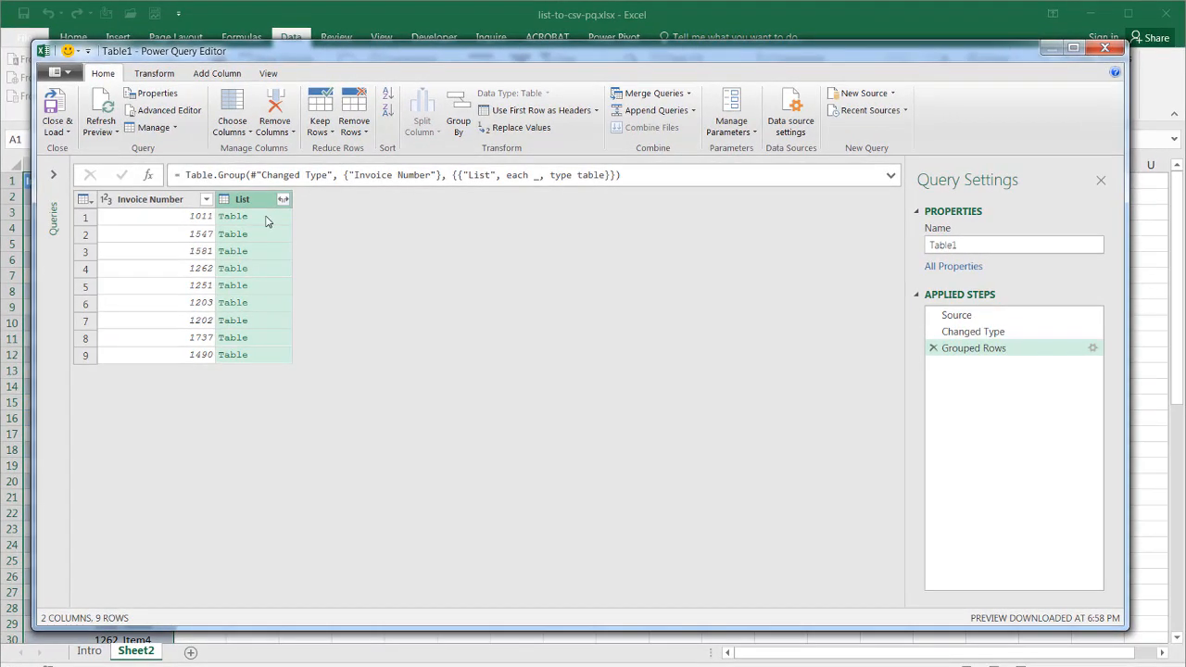
- Preview the first grouped table and add a custom column with the formula =Table.Column([List],"Item")
click(269, 220)
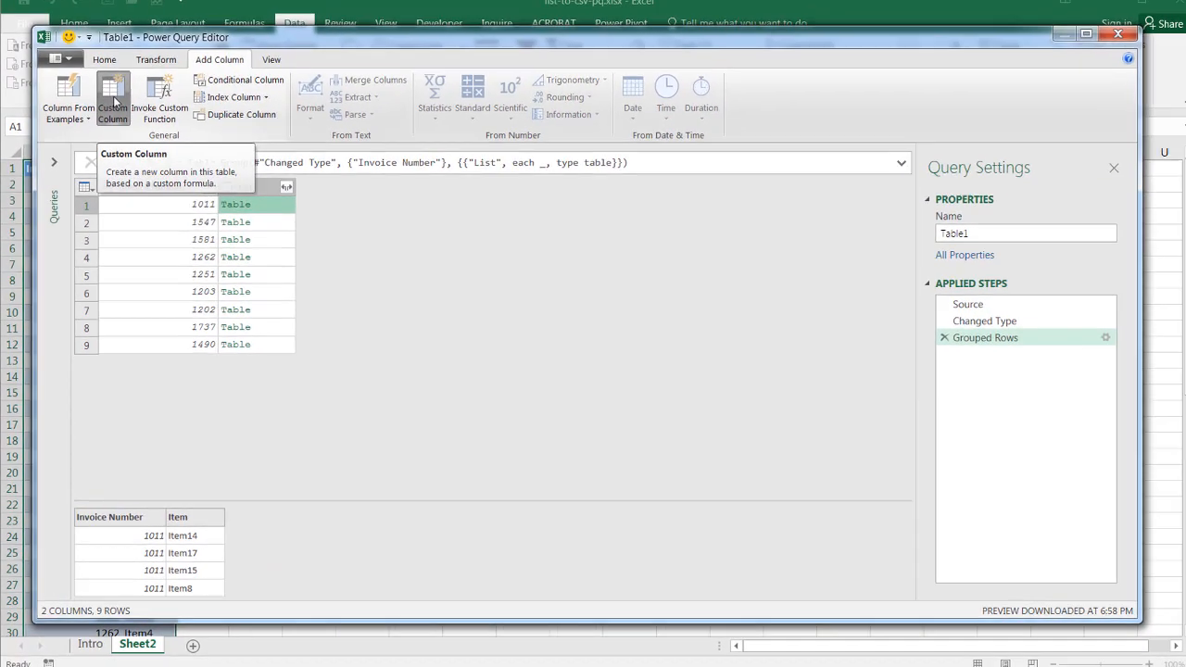
click(112, 108)
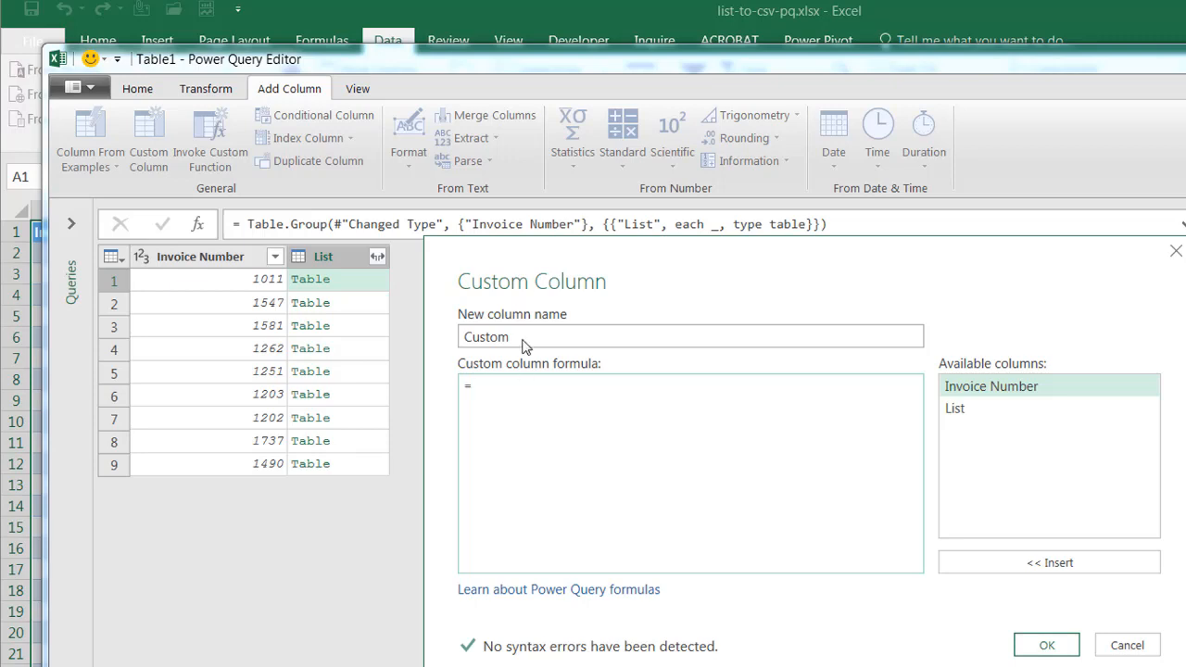
click(511, 387)
text(Table.)
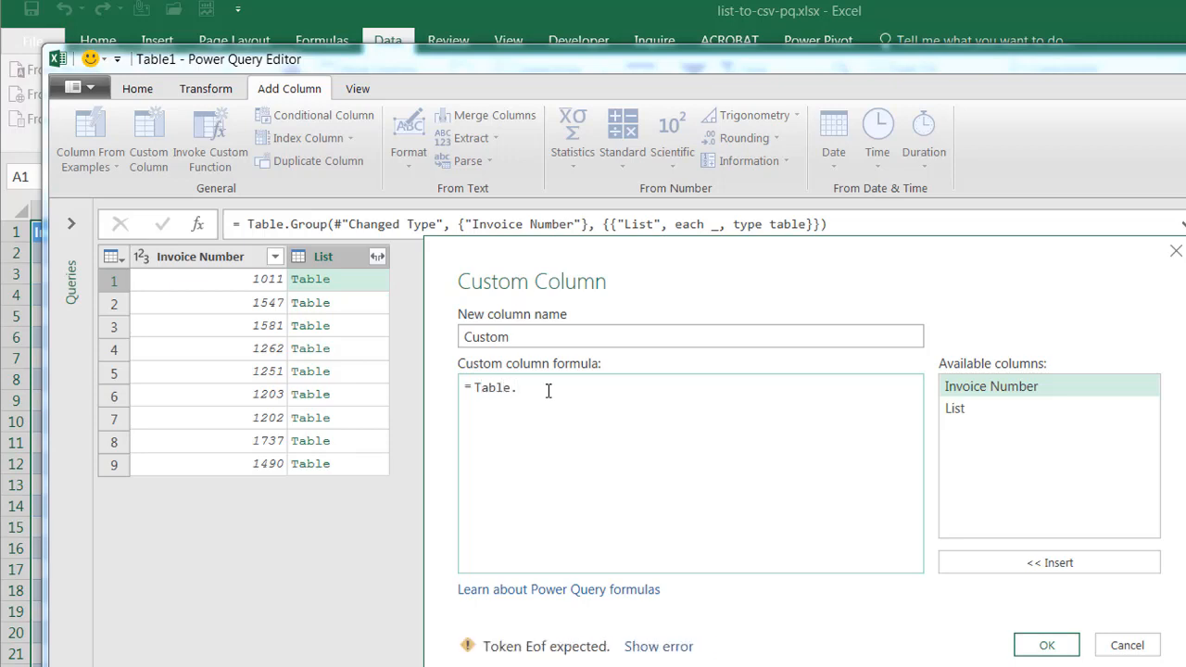
text(Column)
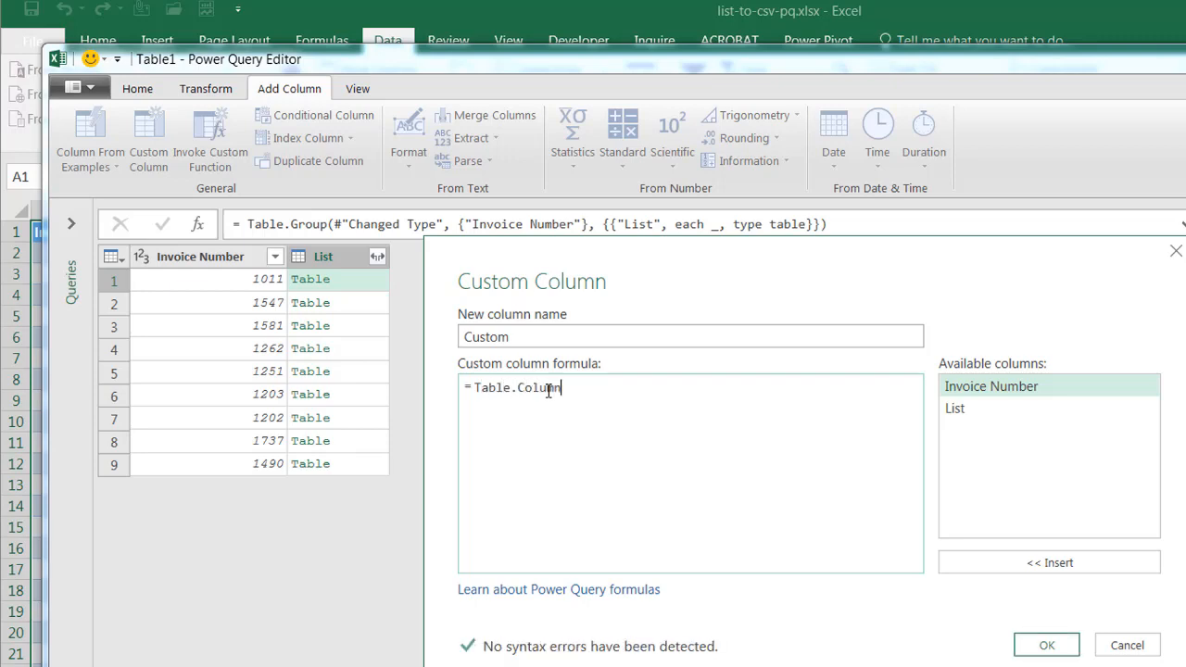
text(()
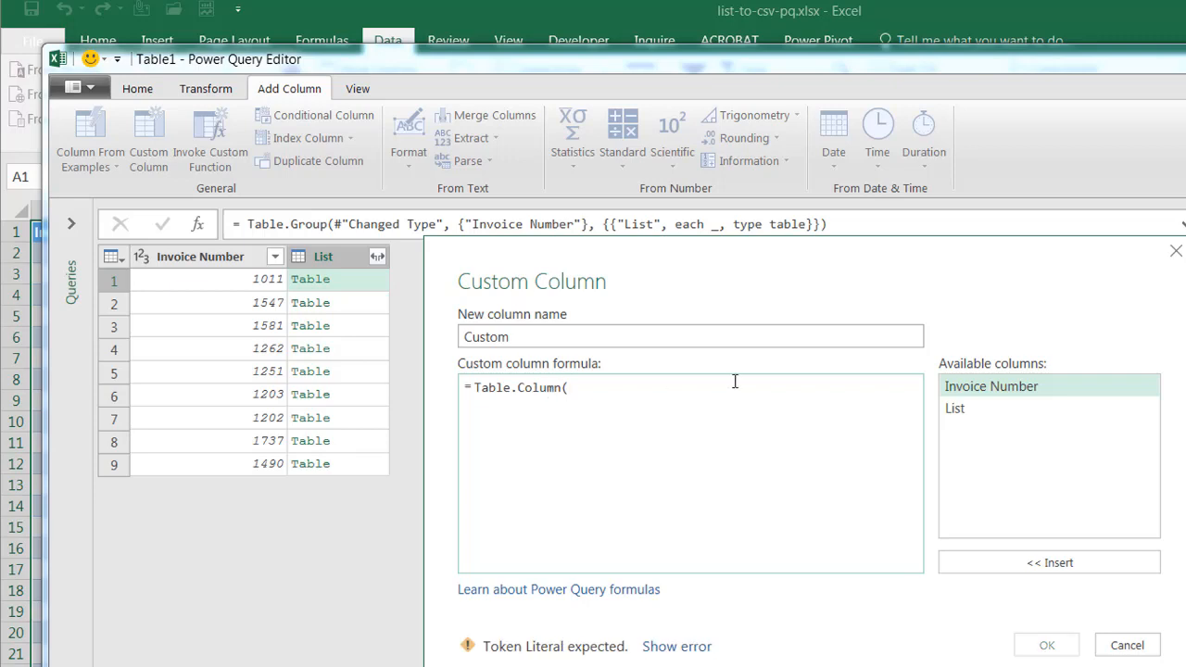
double_click(954, 409)
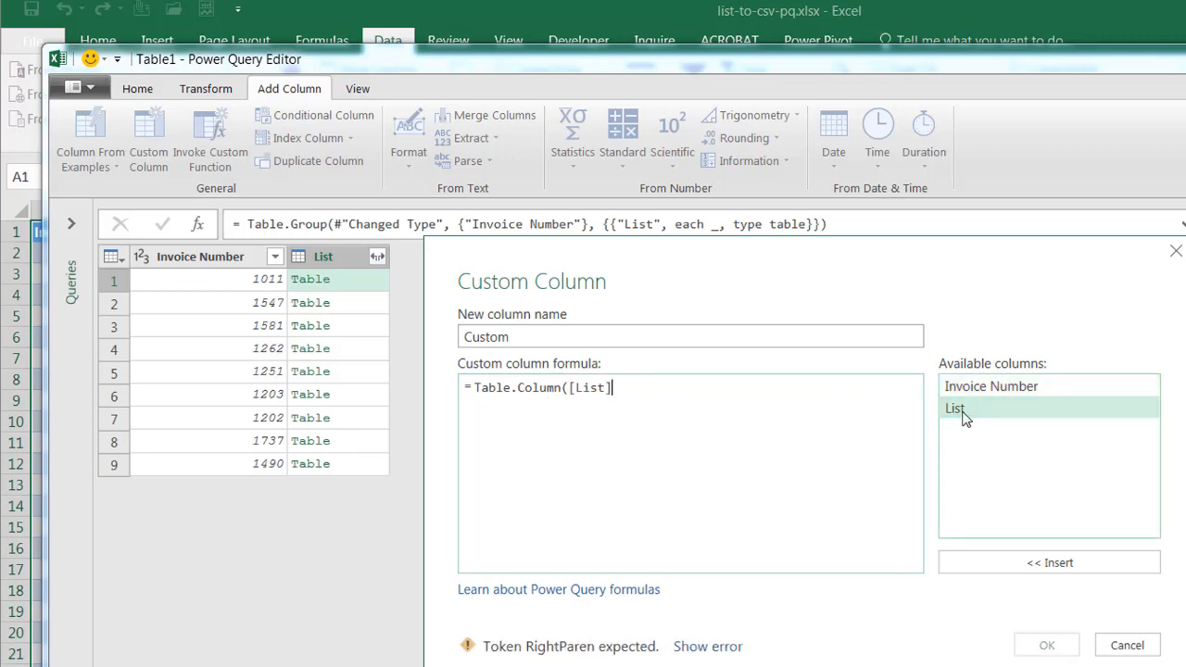
text(,")
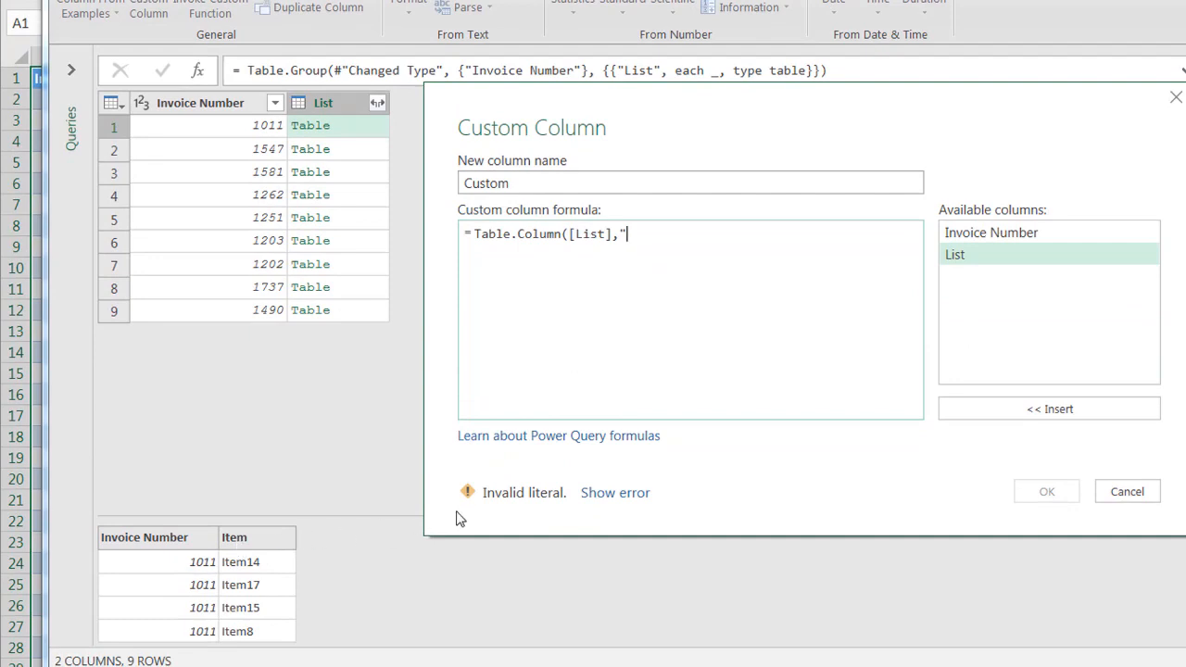
text(Item)
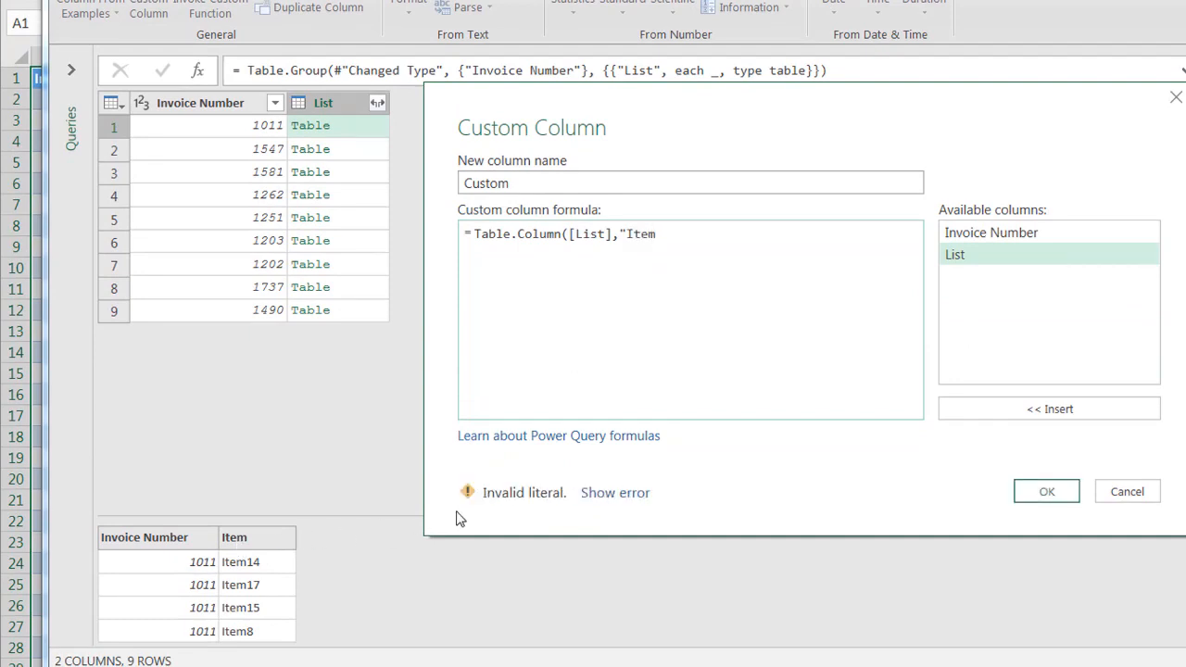
text("))
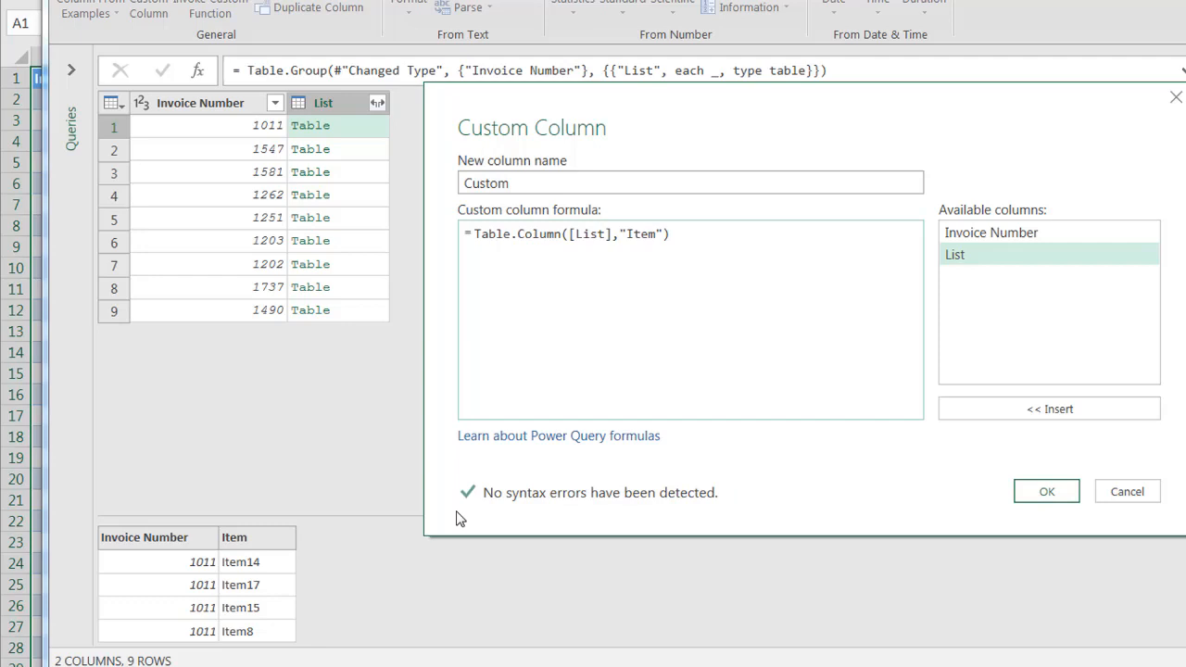
click(1065, 498)
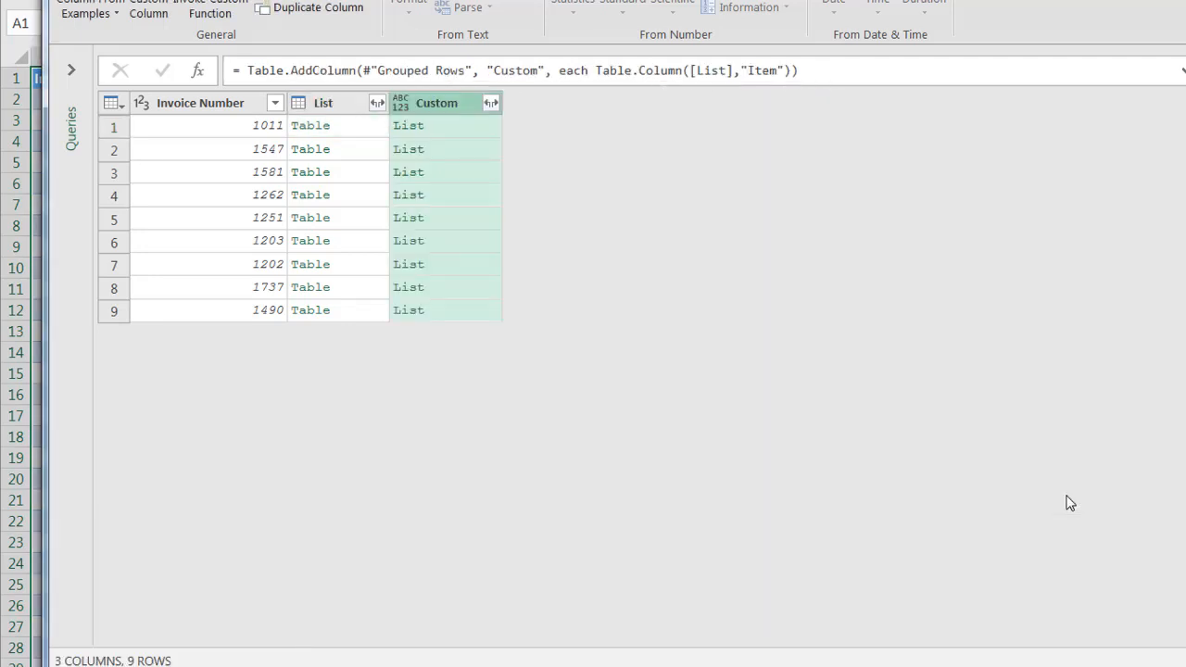
- Extract the Custom column's list values into comma-delimited text and widen the column to show more of the items
click(461, 127)
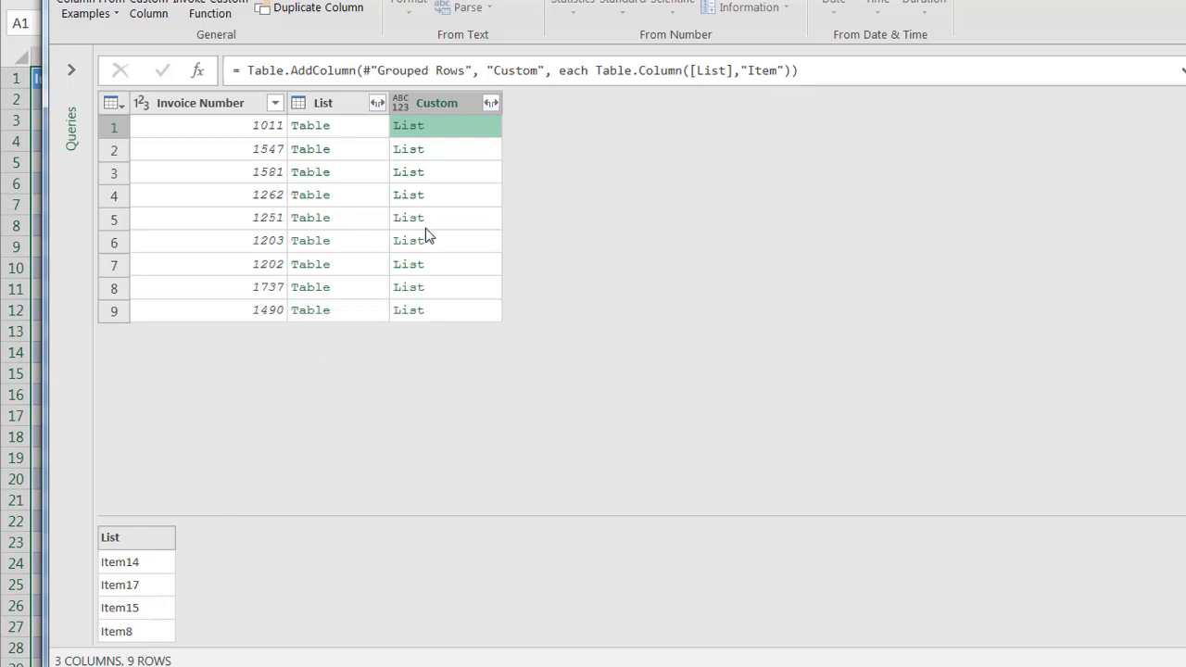
click(490, 104)
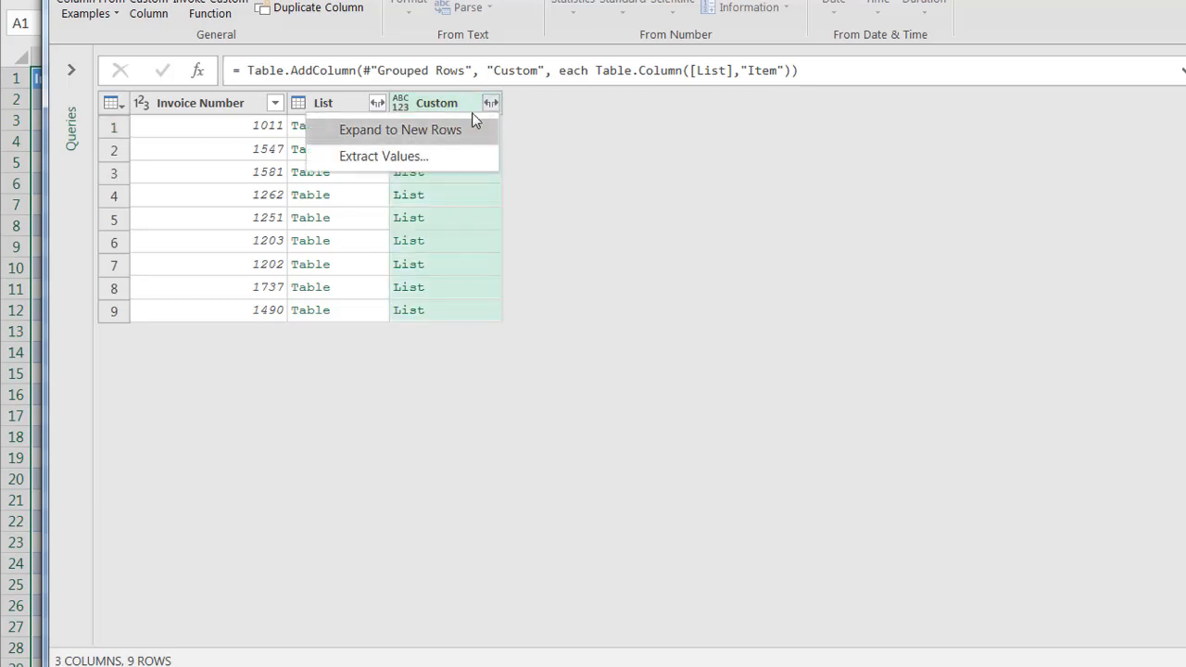
click(417, 160)
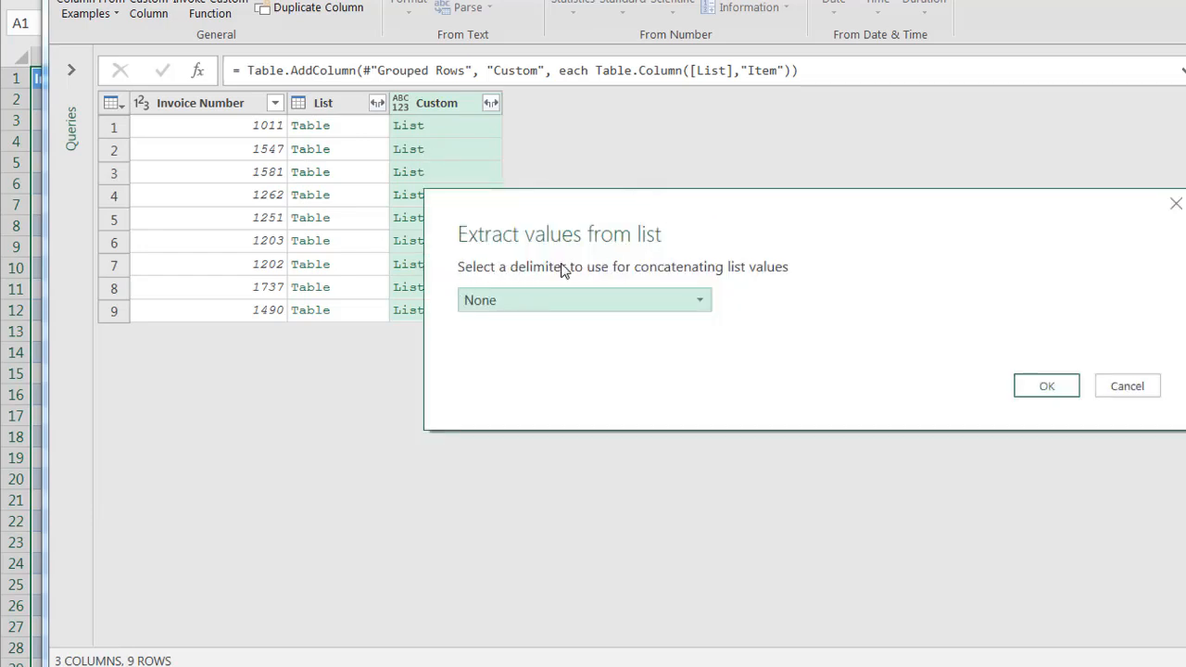
click(700, 302)
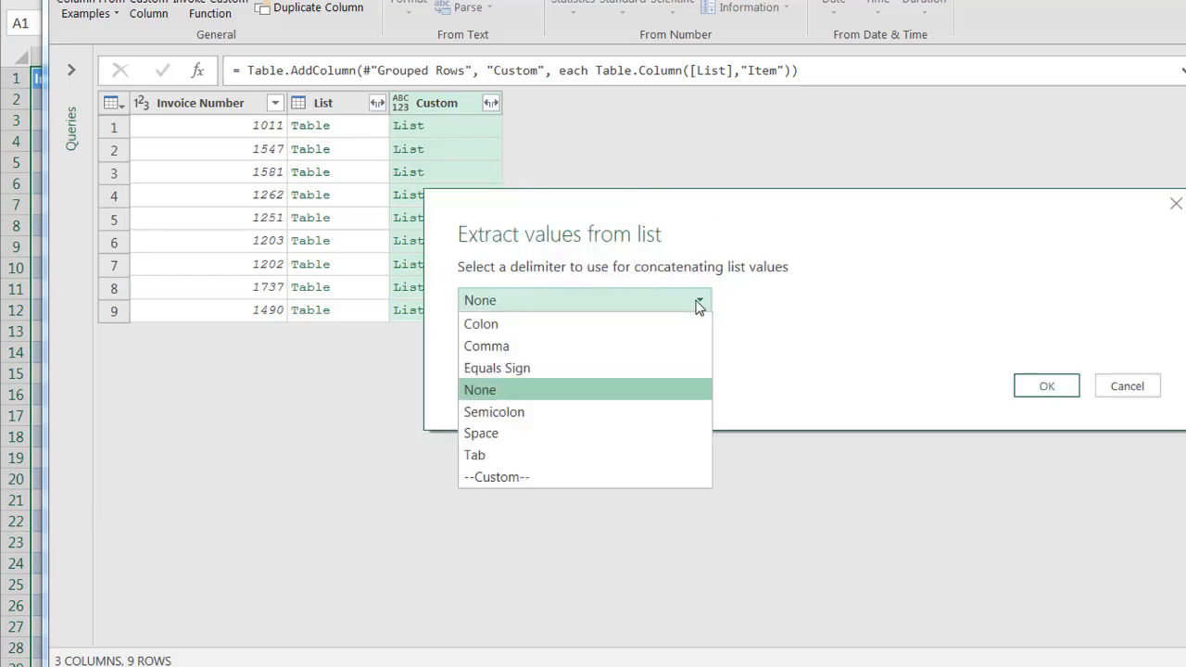
click(607, 345)
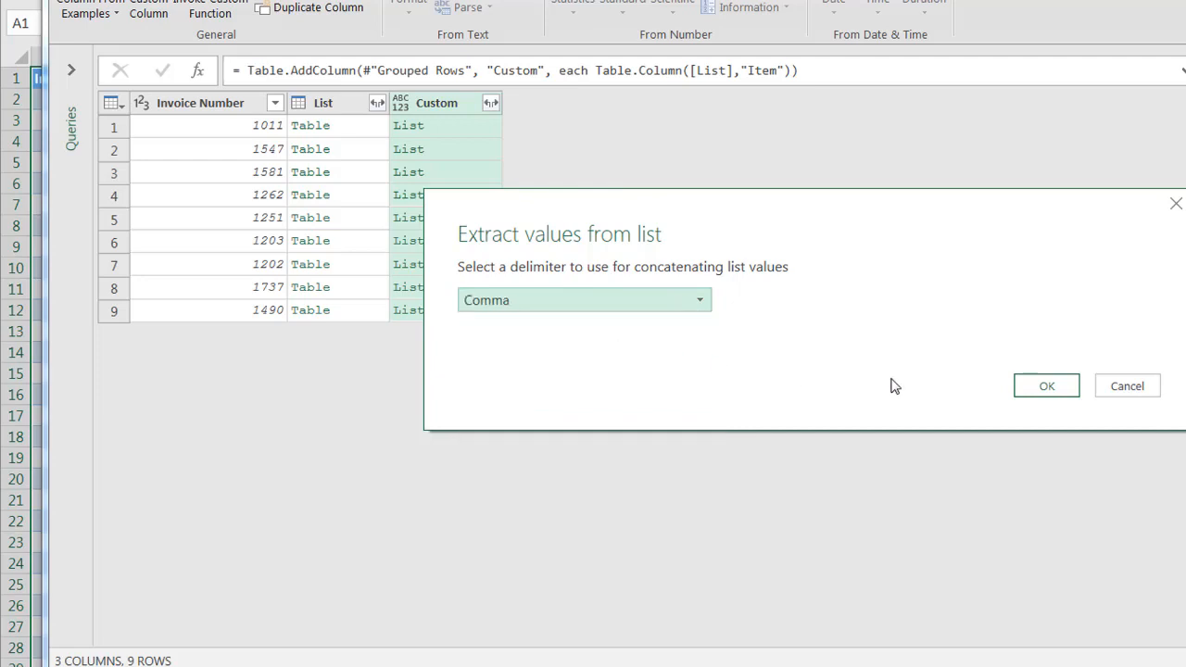
click(1043, 386)
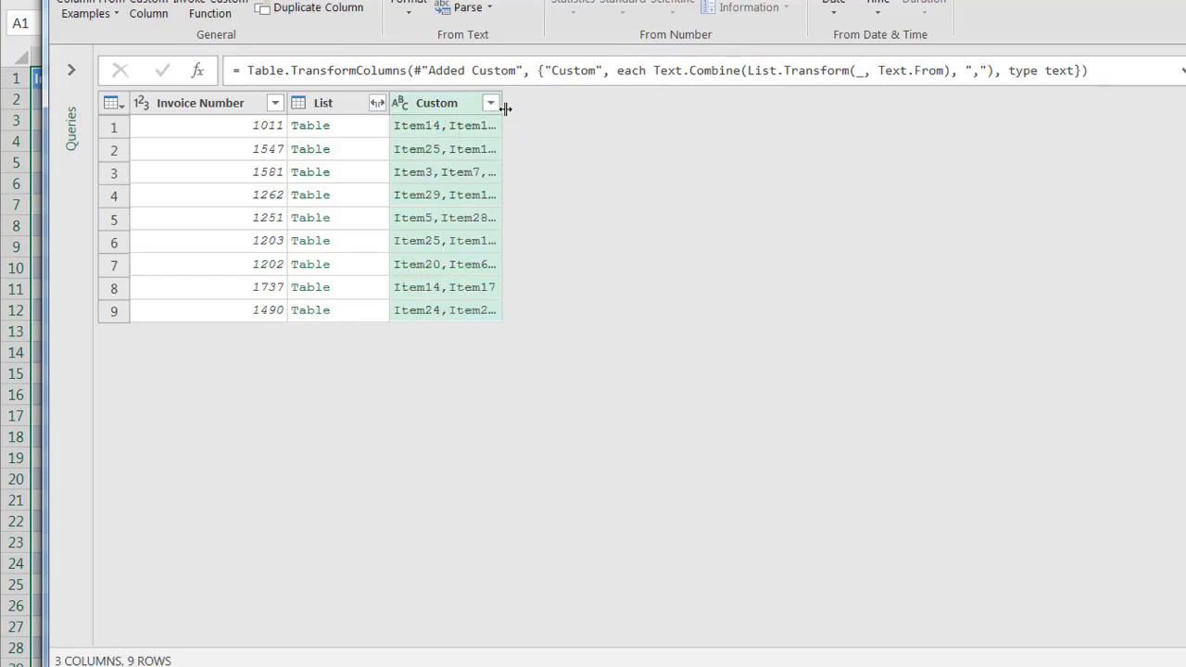
drag(503, 106, 679, 106)
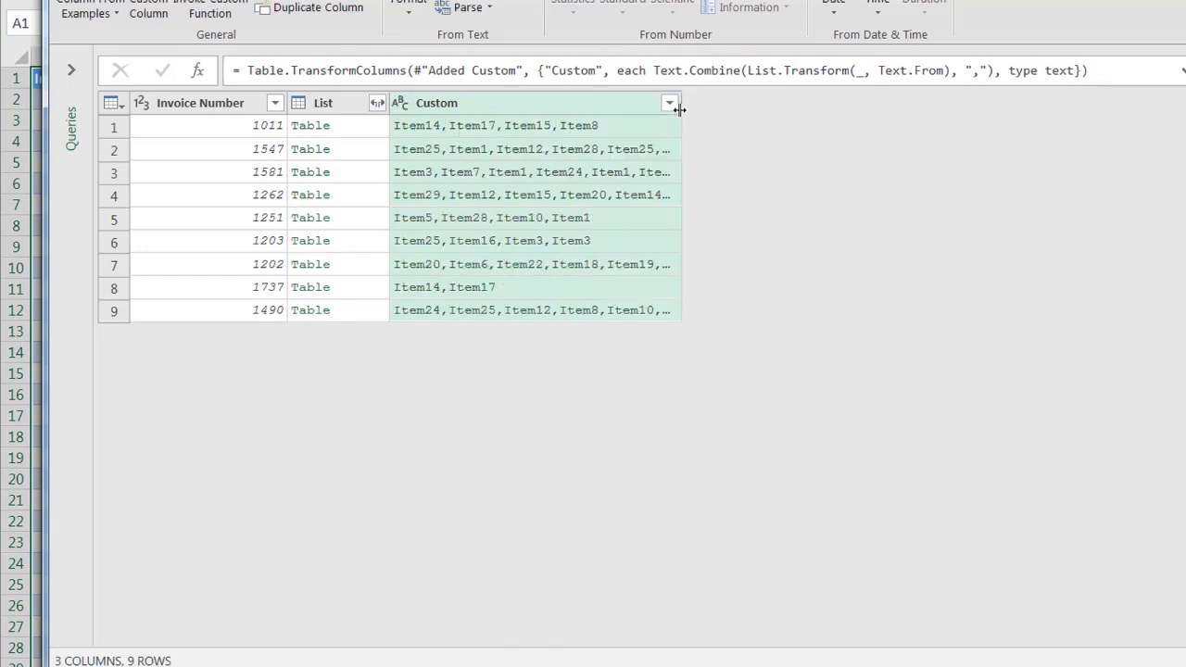
- Remove the List column from the query
click(343, 110)
right_click(343, 110)
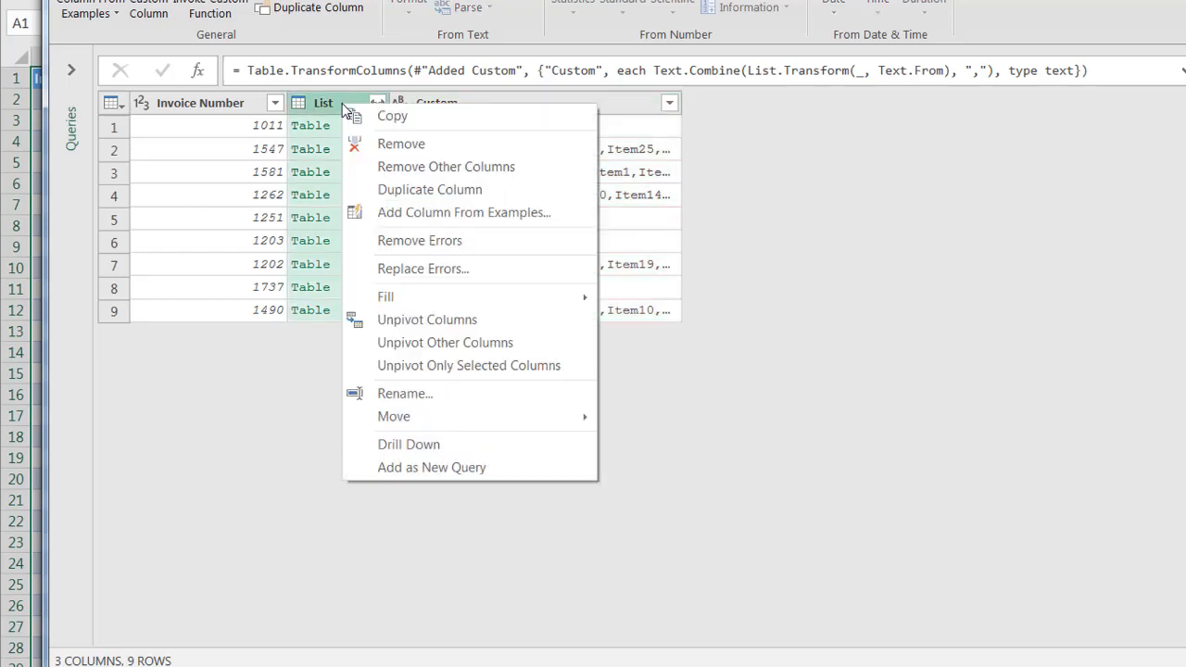
click(422, 146)
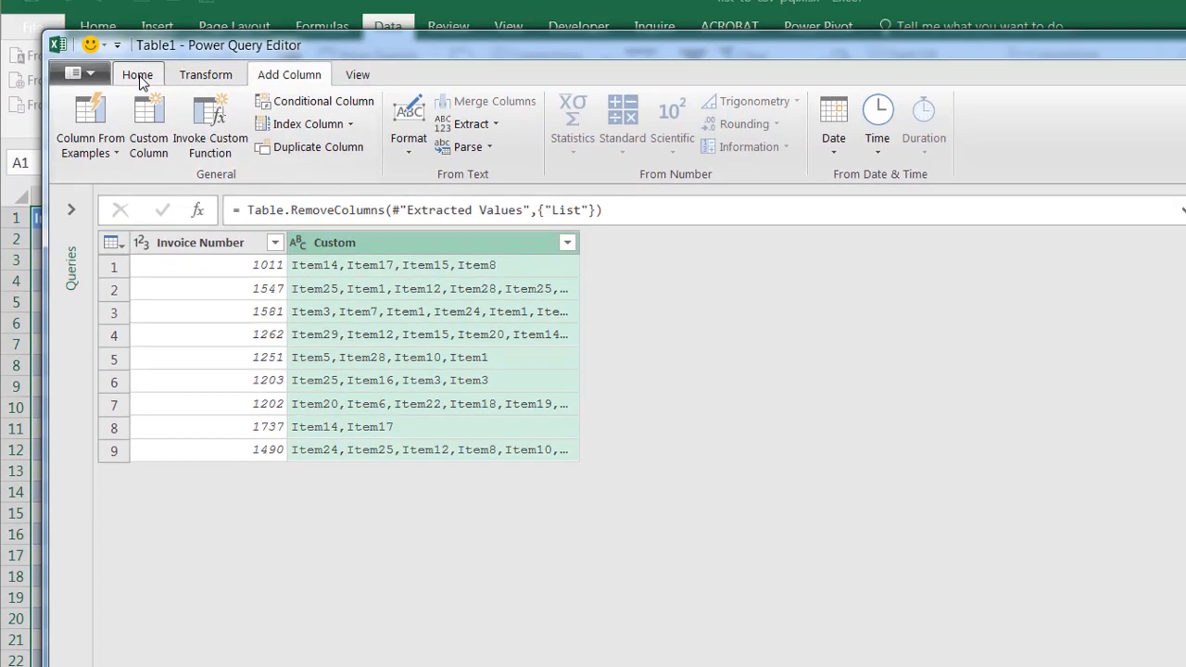
- Close and load the query result to a worksheet table, and compare it with the example on the Intro sheet
click(137, 98)
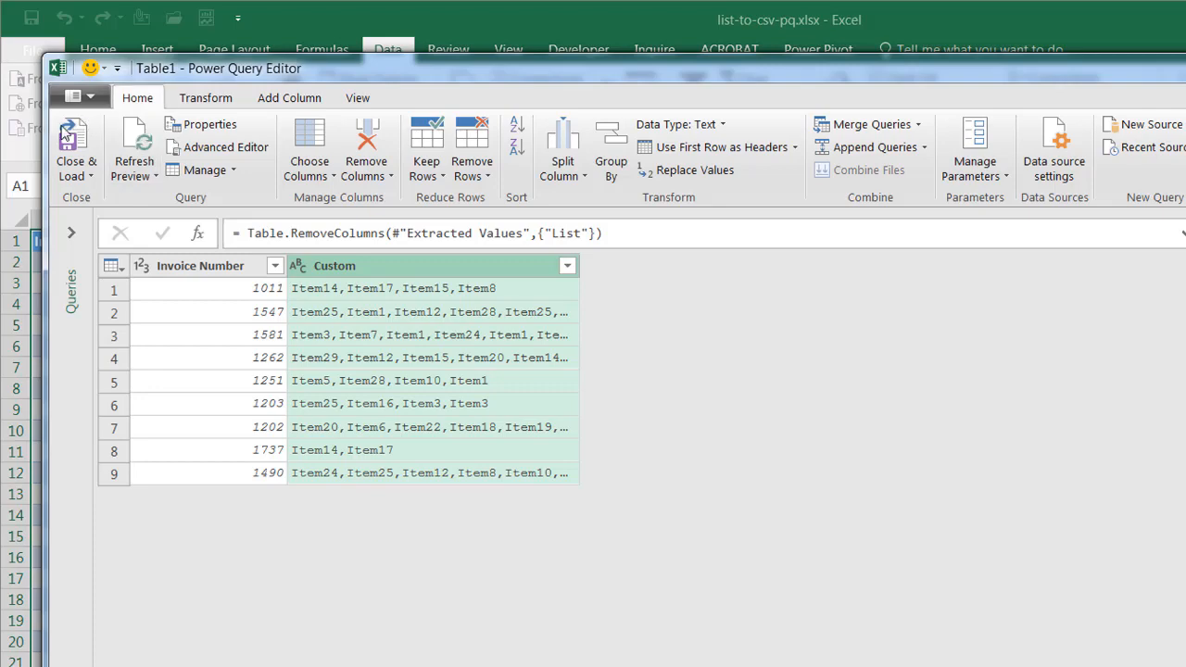
click(66, 133)
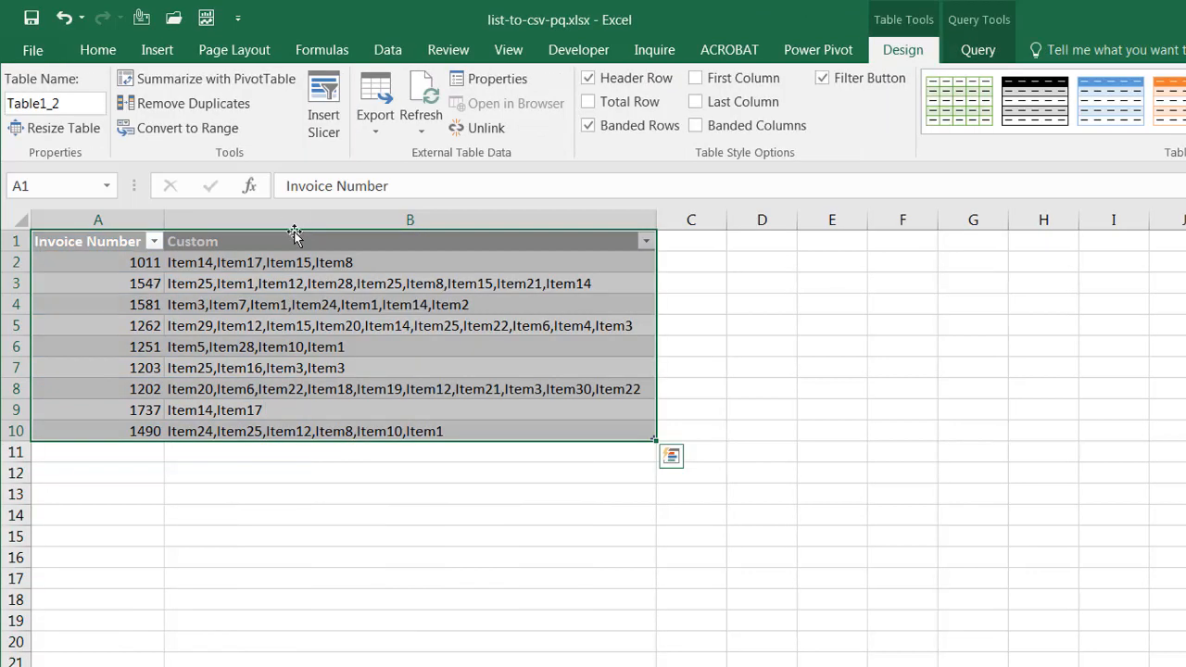
click(114, 263)
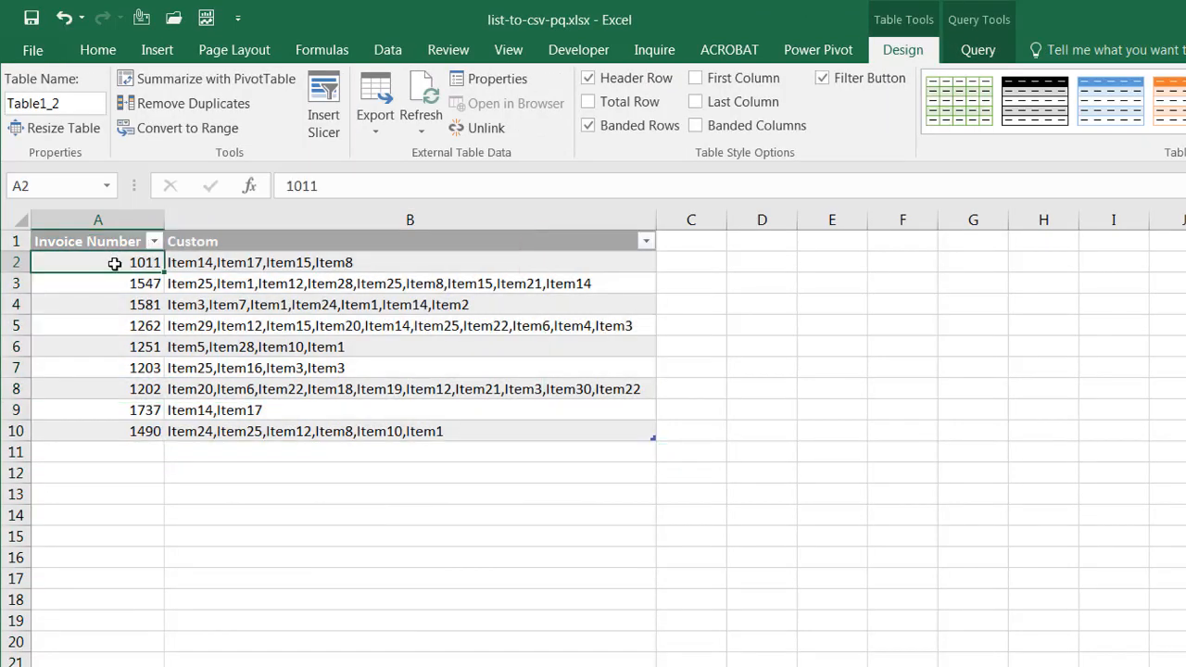
click(201, 263)
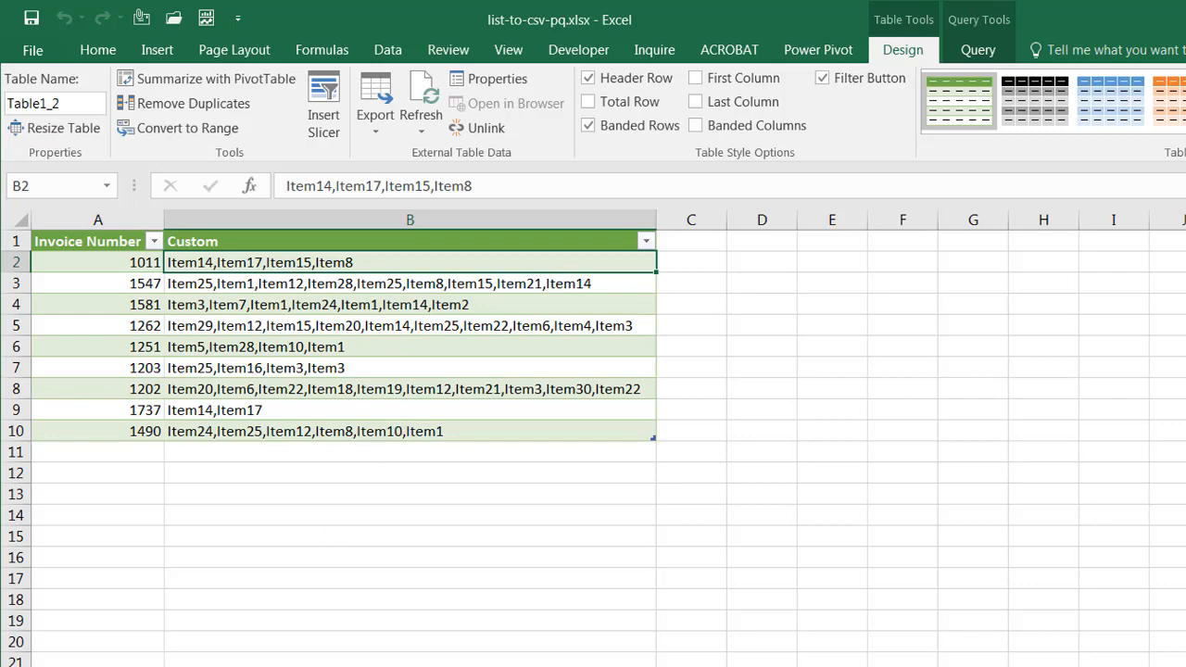
key(ctrl+Page_Up)
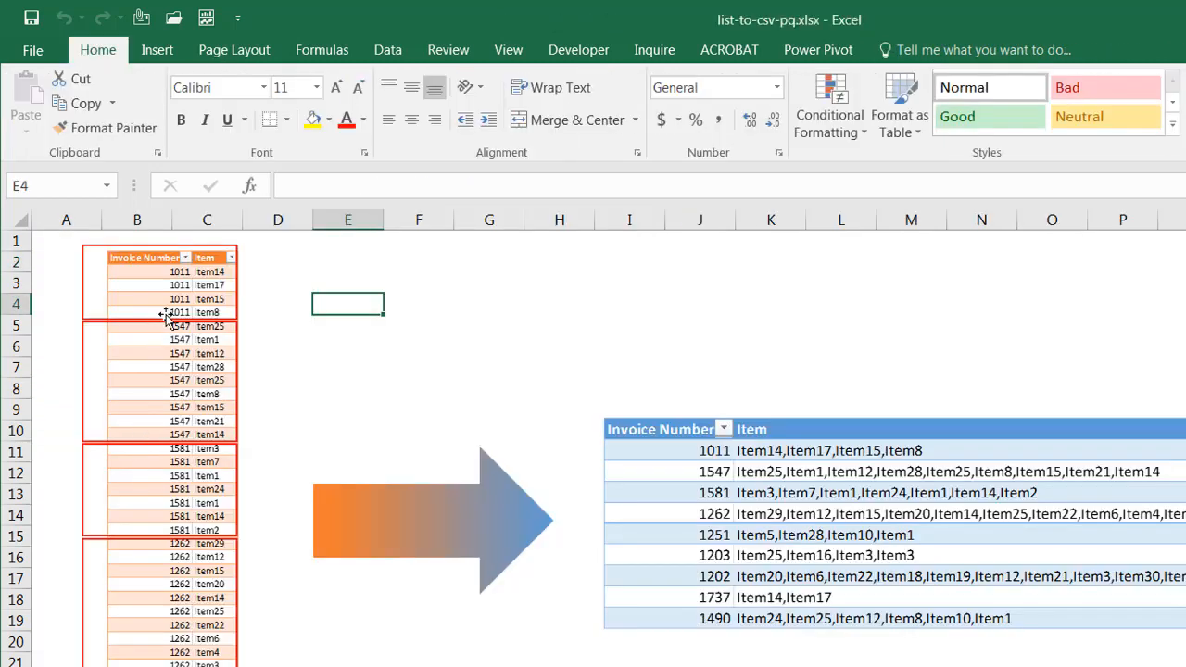